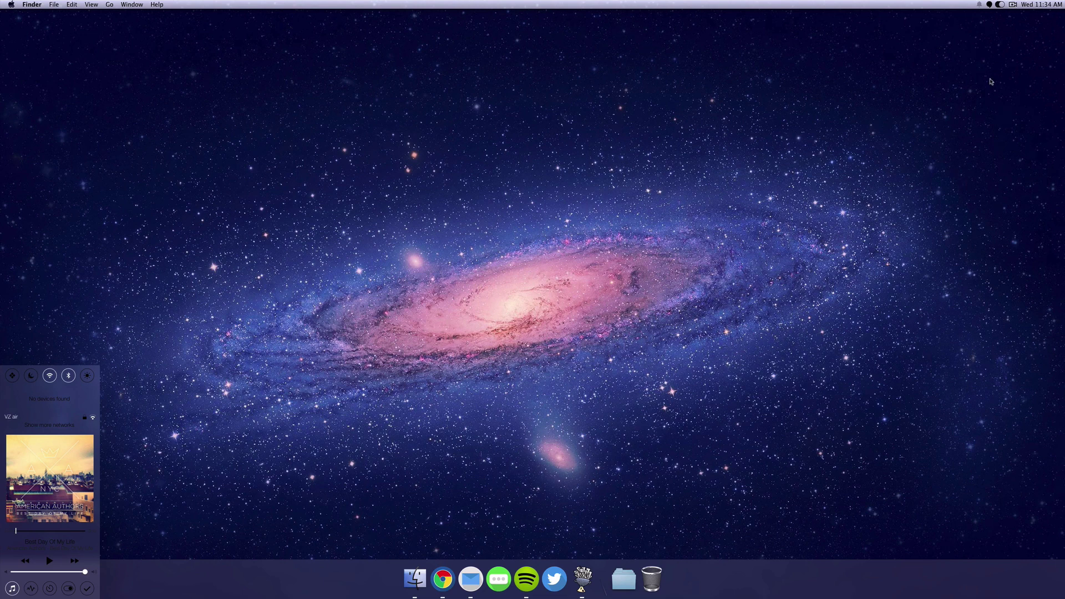
Dock the panel at the left edge, then back at bottom left on the DELL U2711 screen
left_click(1002, 5)
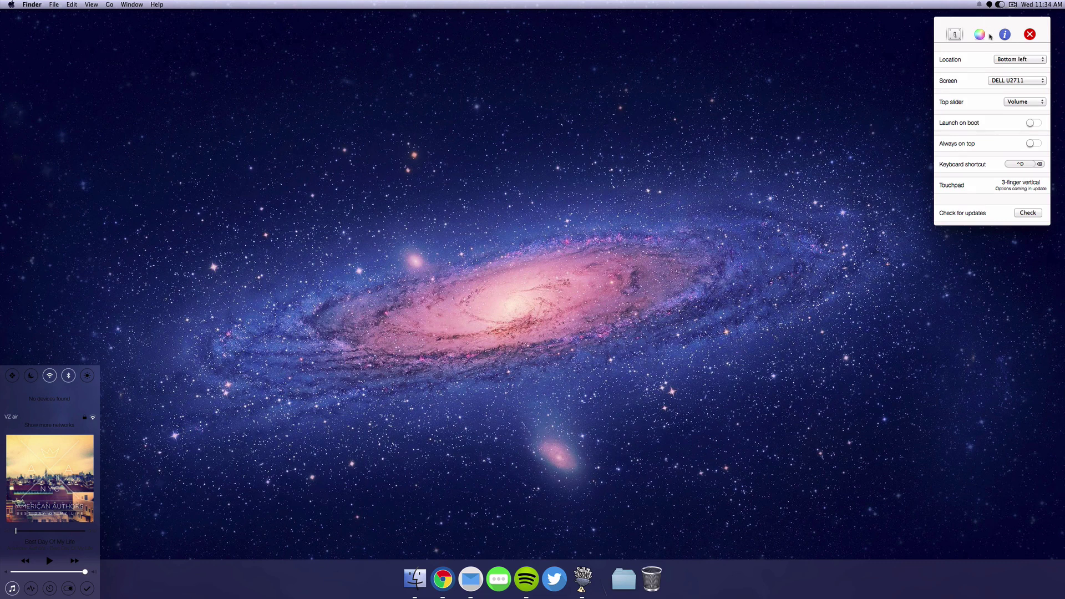
left_click(1008, 59)
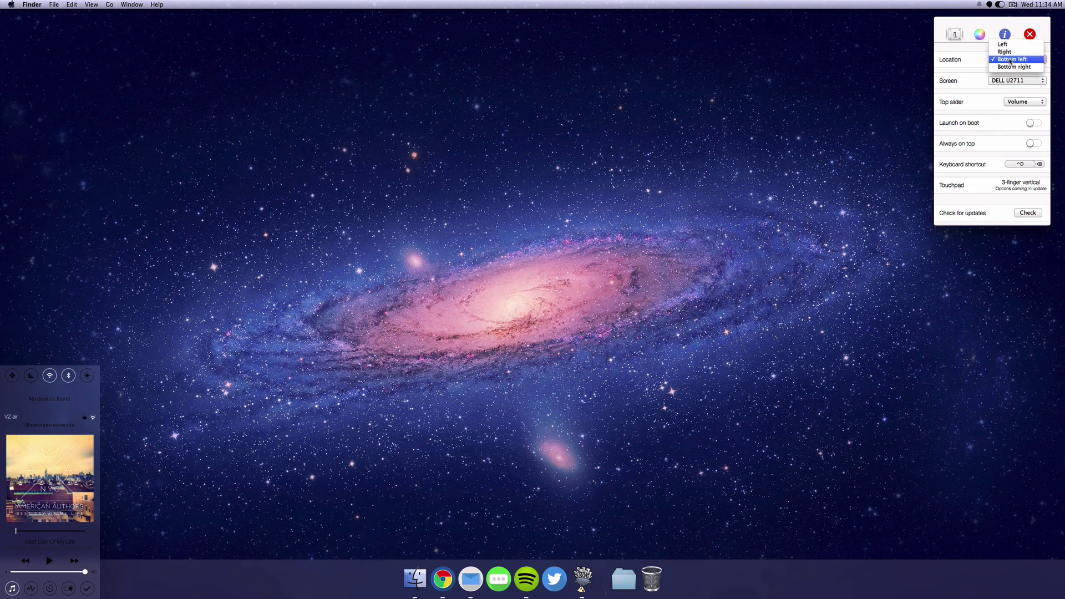
left_click(1003, 44)
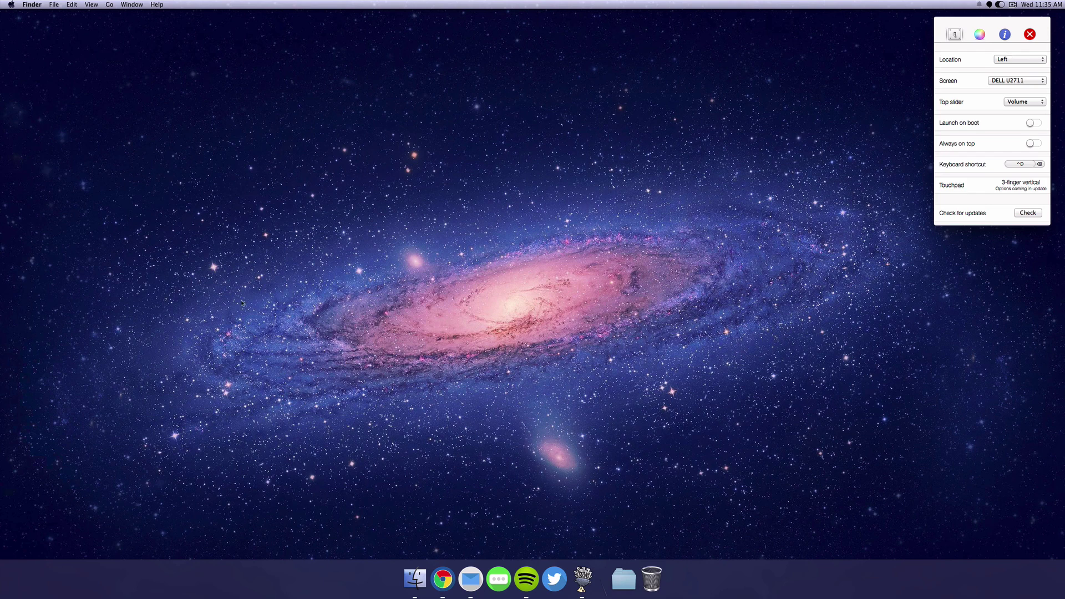
mouse_move(2, 301)
left_click(1000, 4)
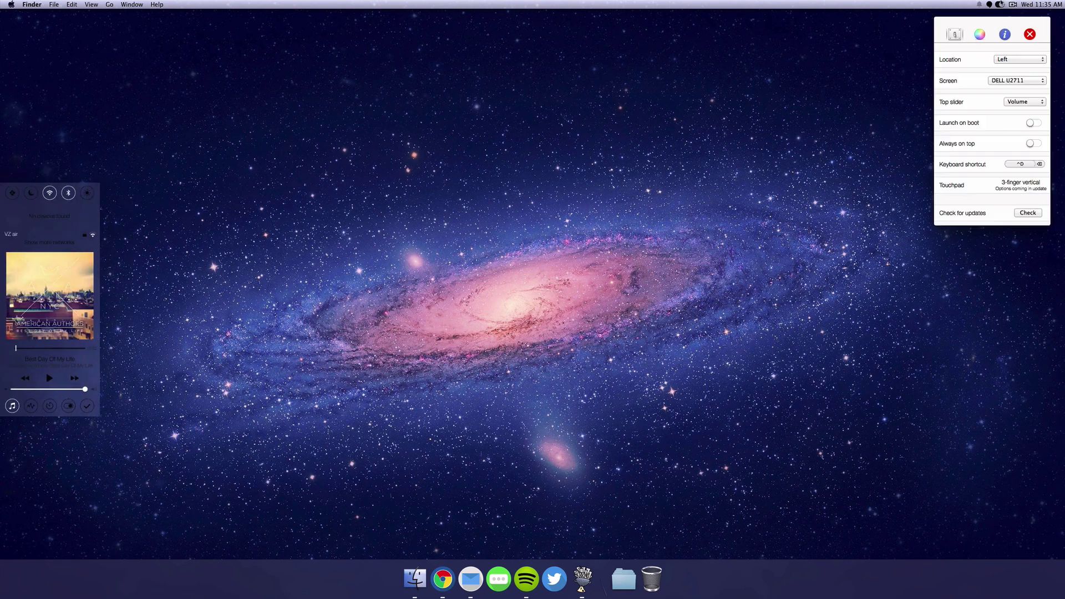
left_click(1018, 59)
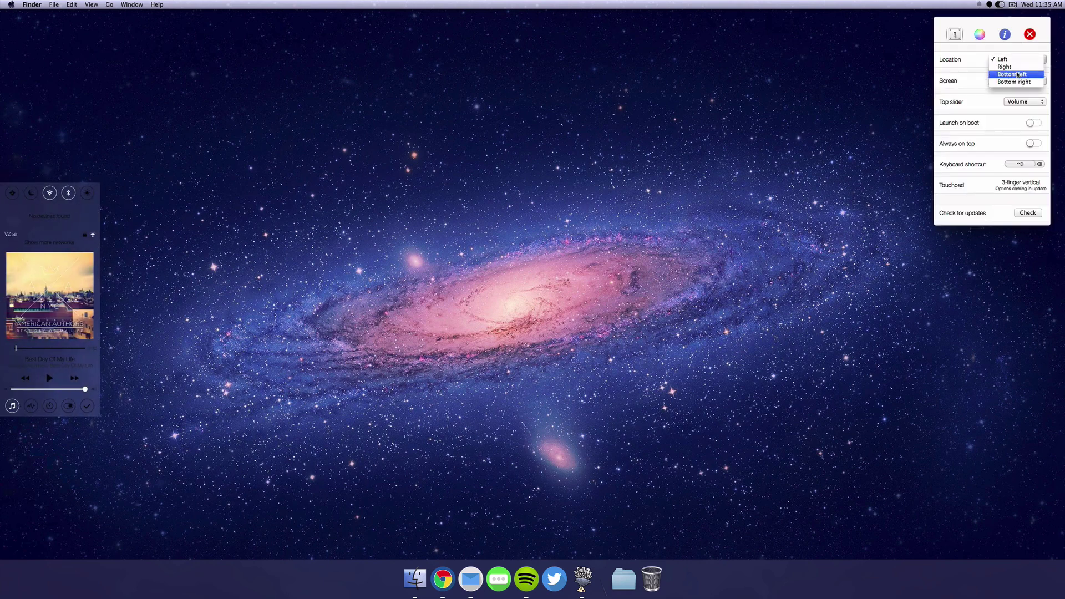
left_click(1018, 75)
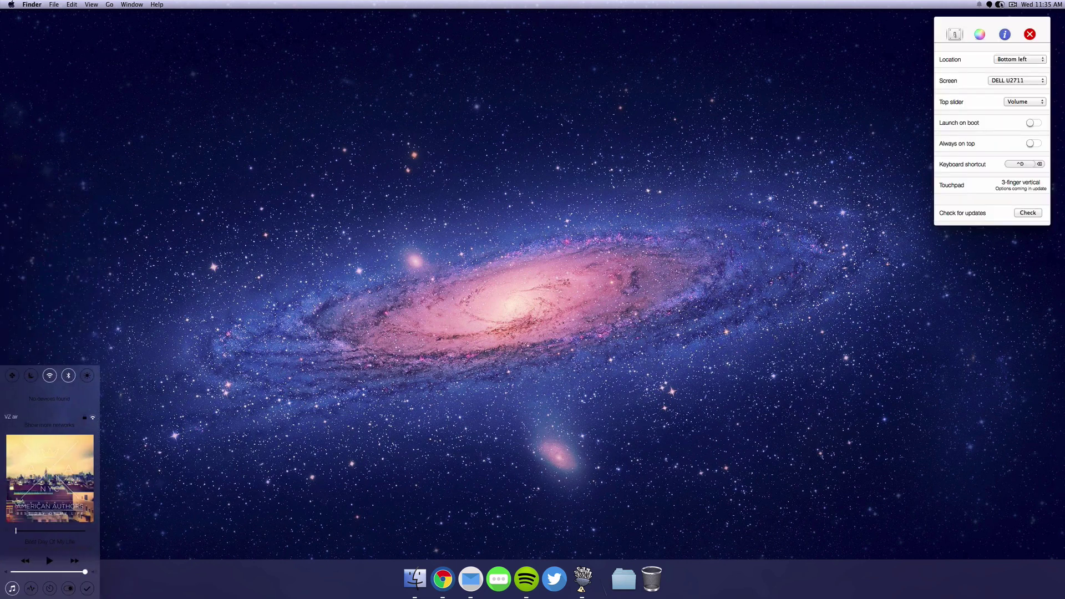
left_click(1016, 80)
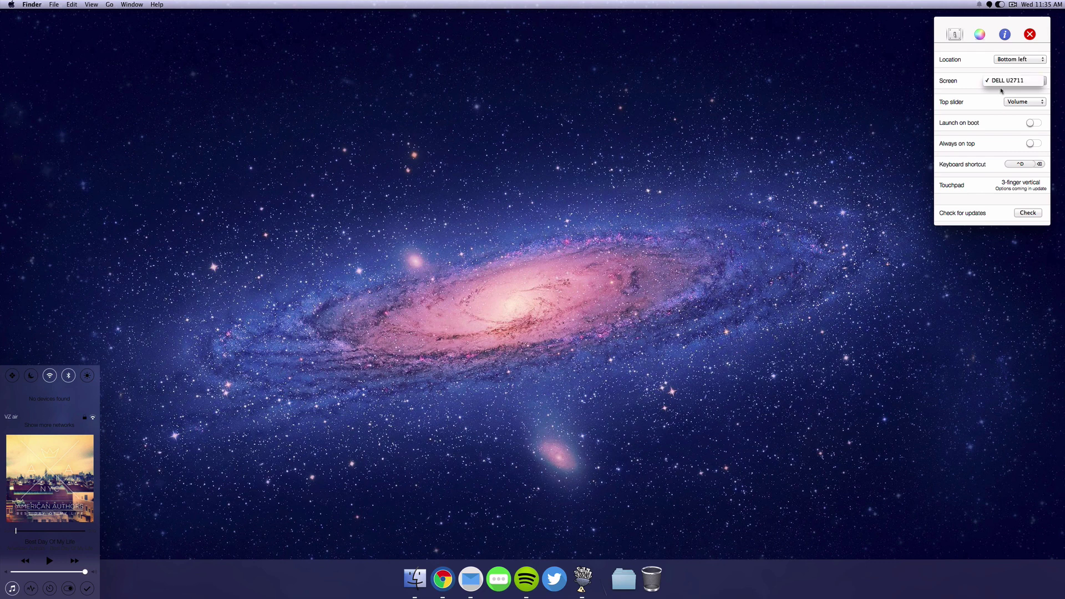
left_click(996, 88)
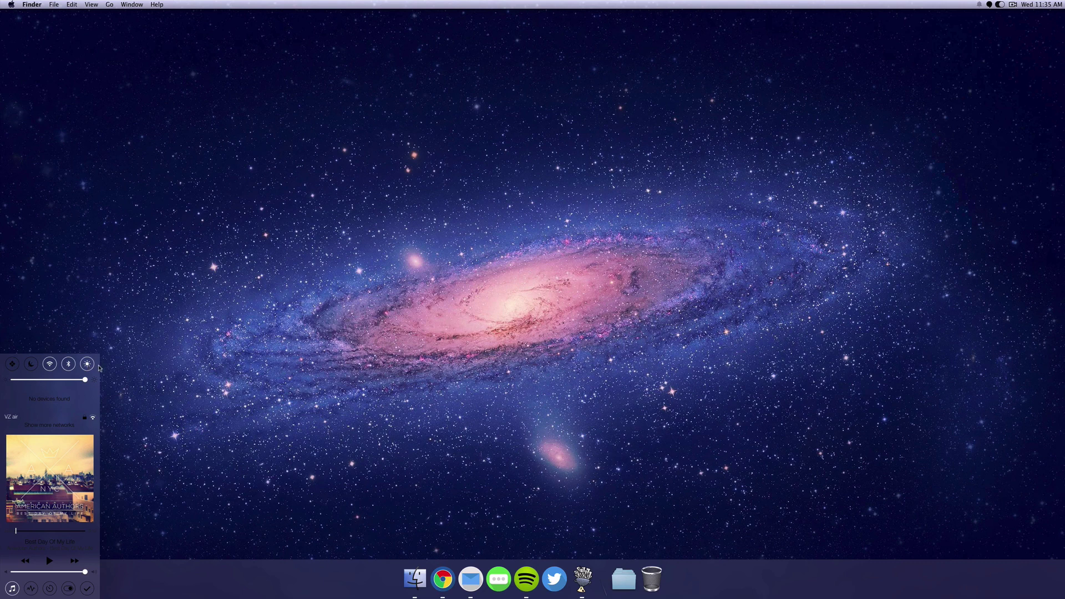
Set the panel's top slider to Volume and leave Always on top switched off
left_click(1002, 4)
left_click(1021, 102)
left_click(1020, 110)
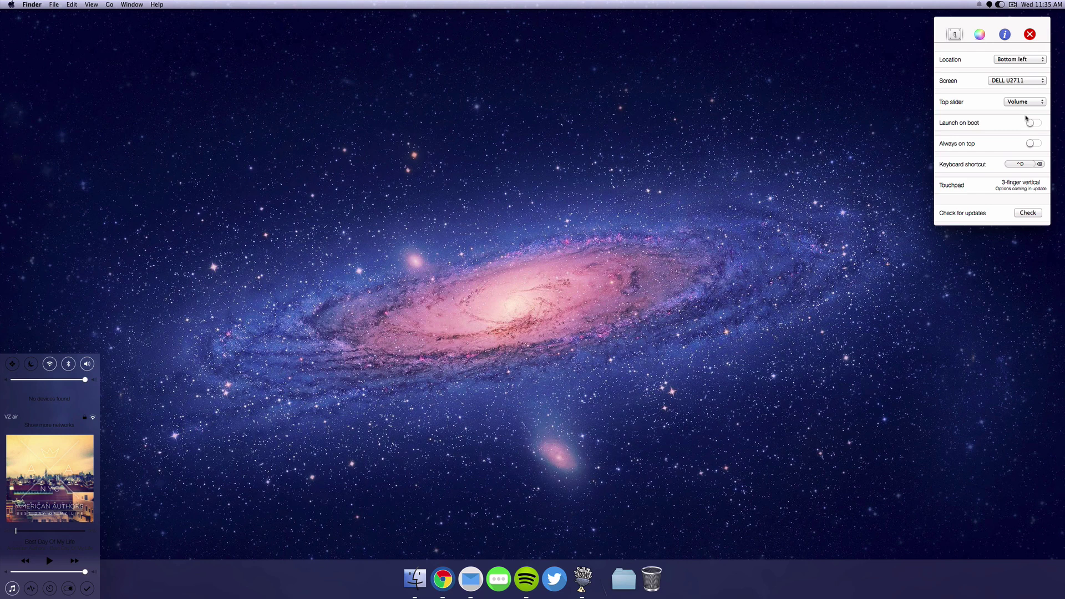
left_click(1031, 144)
left_click(1031, 145)
left_click(1031, 145)
left_click(1035, 144)
Keep the Glass theme, turn off Panel shadow and Button borders, and halve the panel blur
left_click(979, 34)
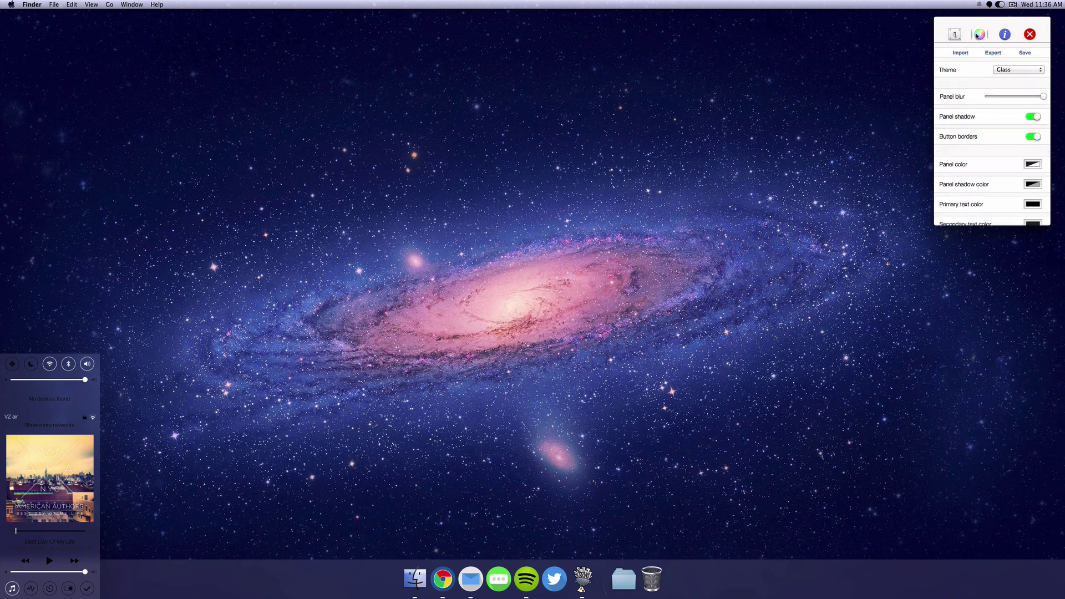
left_click(1019, 71)
left_click(988, 80)
left_click(1035, 117)
left_click(1039, 138)
left_click_drag(1043, 97, 1009, 99)
Make the panel colour a dark tint at 14% opacity
left_click(1031, 164)
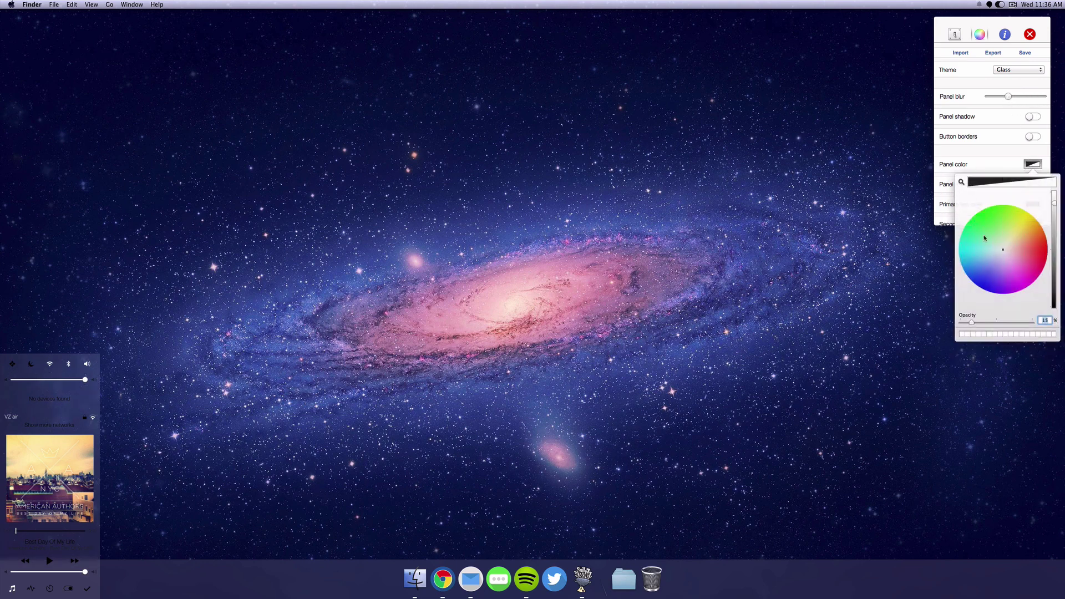
left_click(988, 254)
left_click(1007, 121)
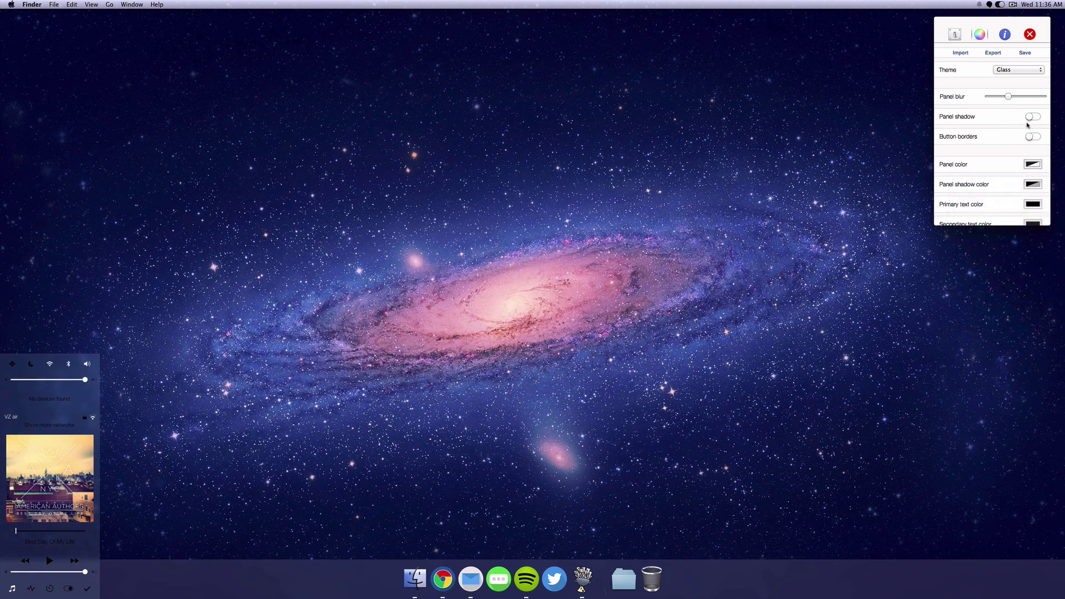
left_click(1030, 164)
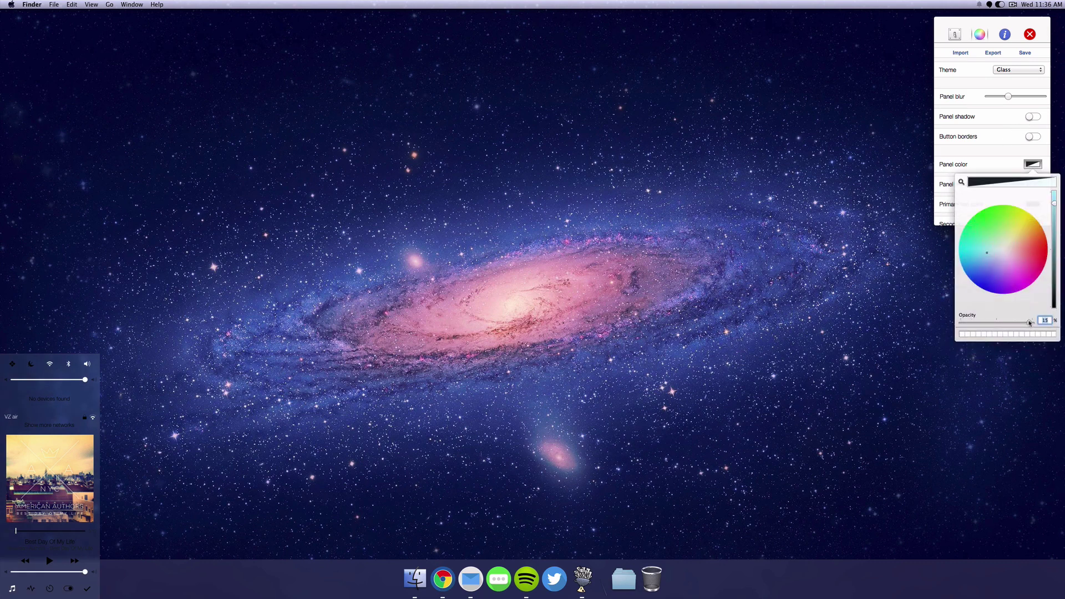
left_click(1029, 323)
left_click_drag(1027, 322, 972, 323)
Set the primary and secondary text colours to white
left_click(1034, 204)
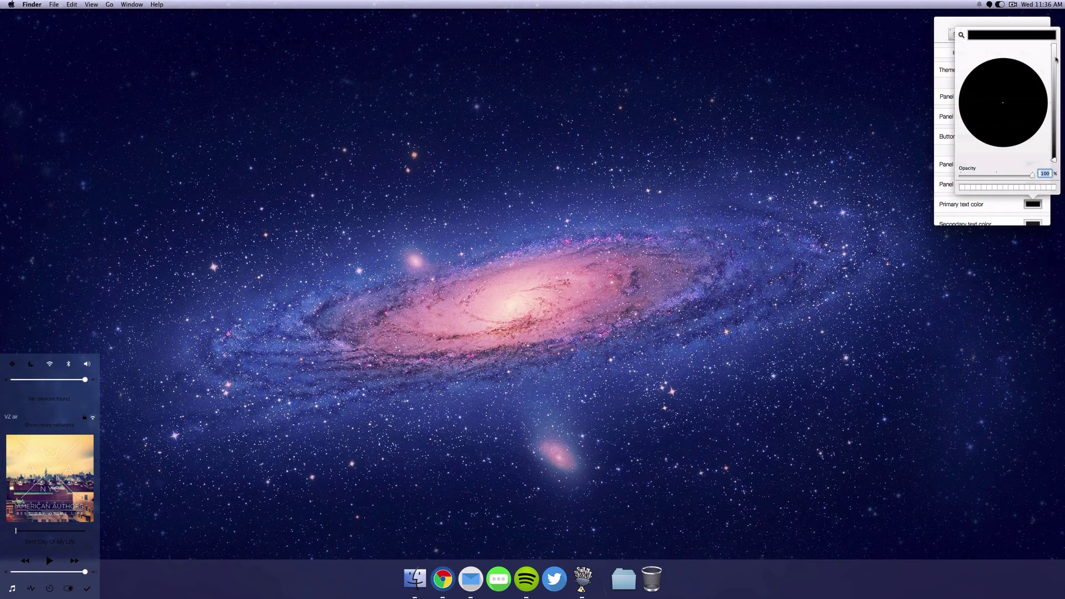
left_click(1052, 56)
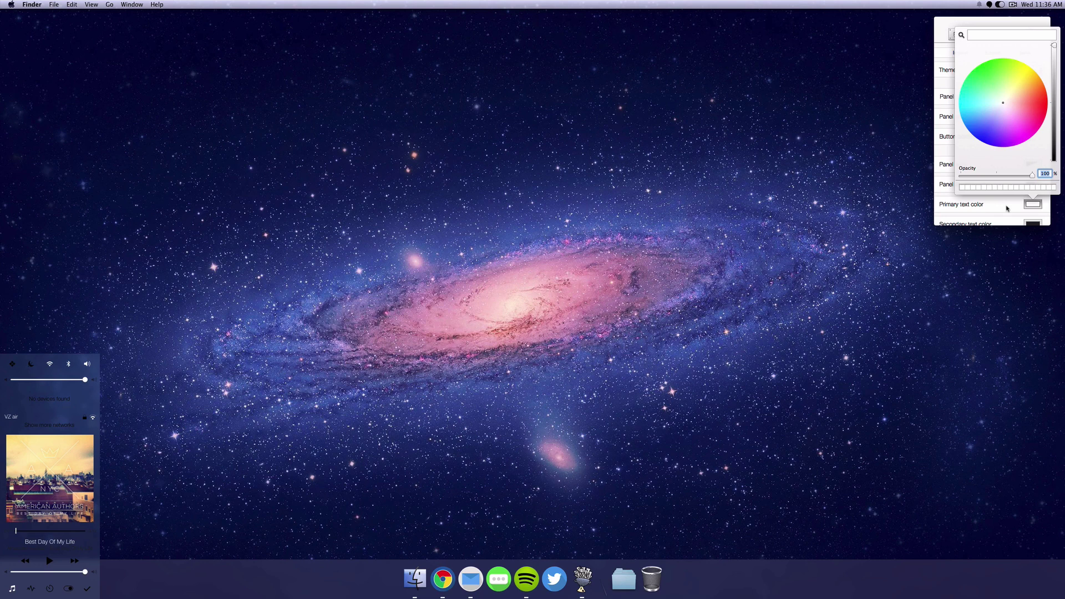
left_click(991, 215)
left_click(1031, 224)
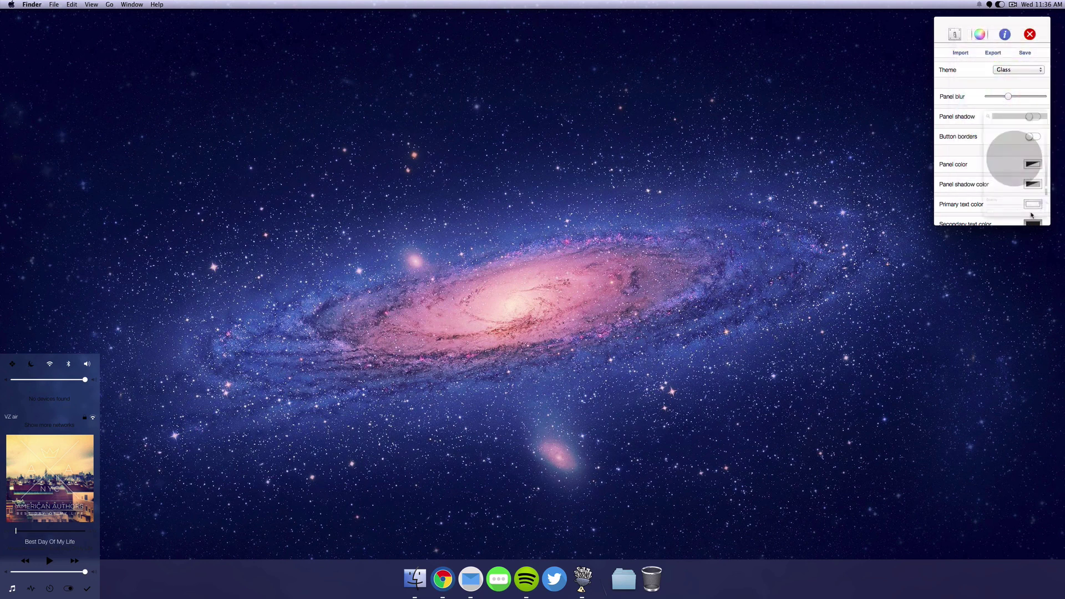
left_click(1052, 71)
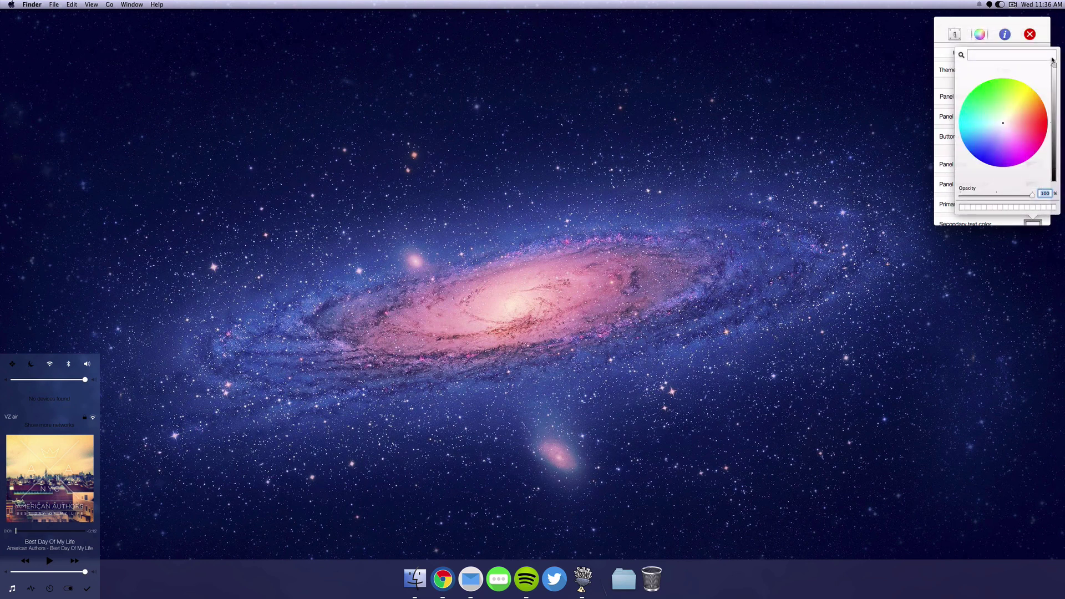
left_click(943, 165)
Save the customised theme as a new theme named 'Mac Sq' instead of overwriting Glass
left_click(1024, 54)
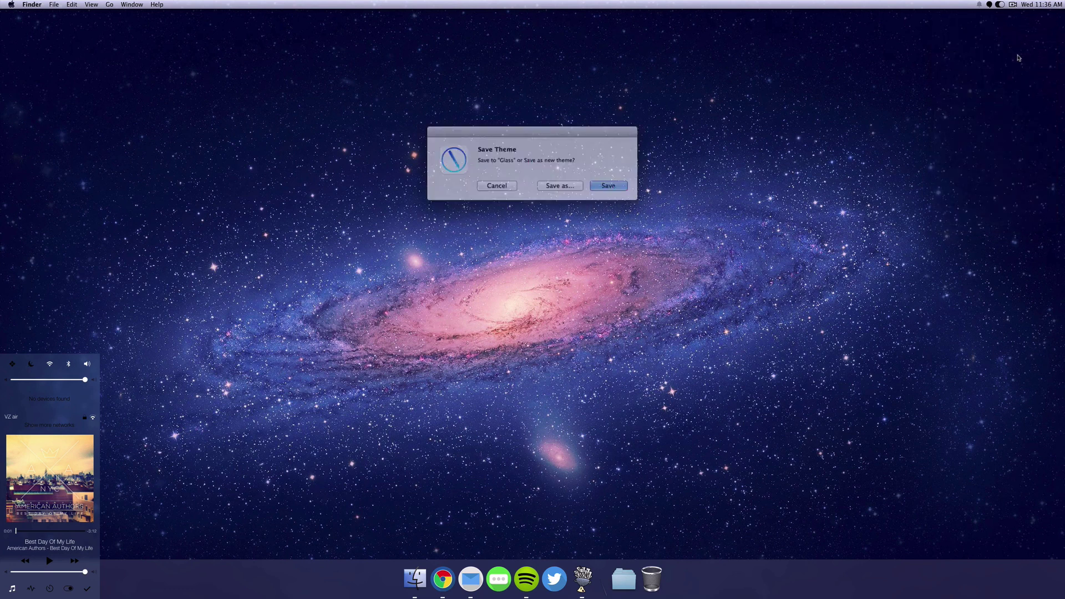
left_click(572, 184)
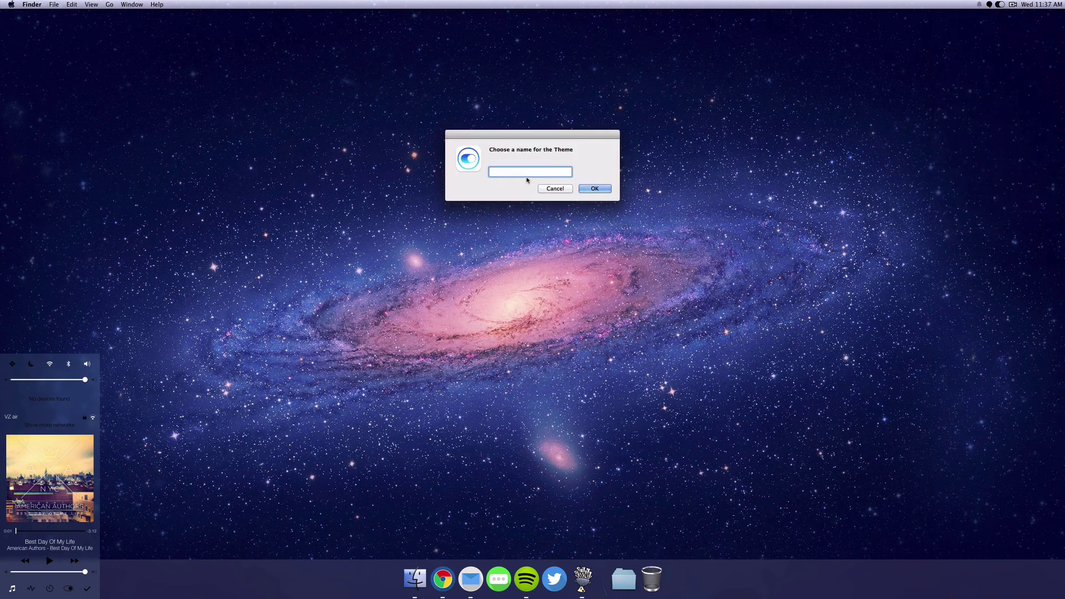
type("Mac Sq")
key("Return")
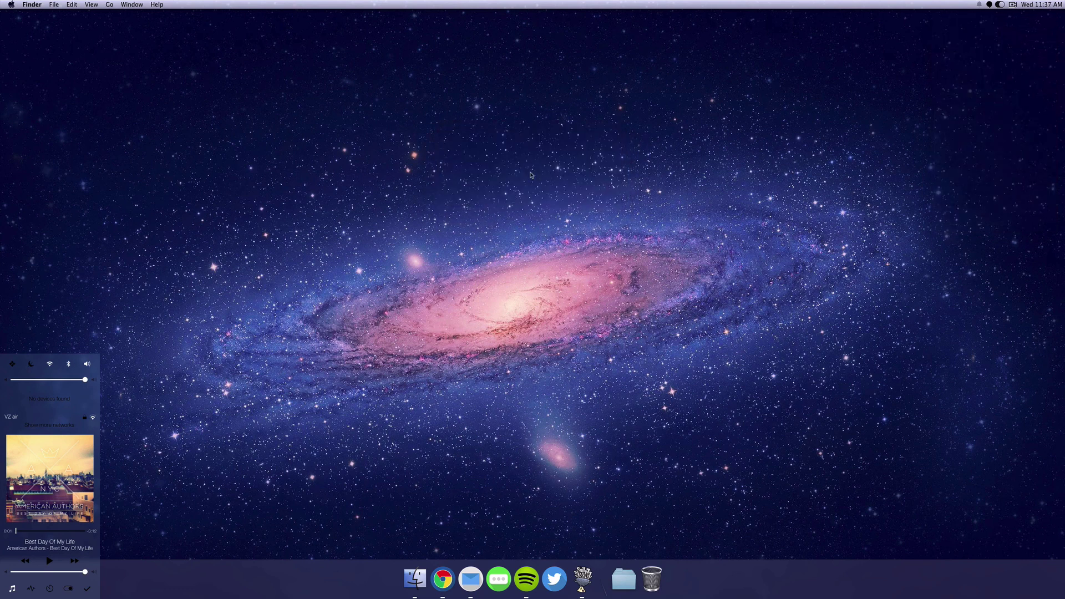
Apply Glass, then the Mac Sq theme, view the app info, and close the settings popover
left_click(1003, 73)
left_click(1005, 63)
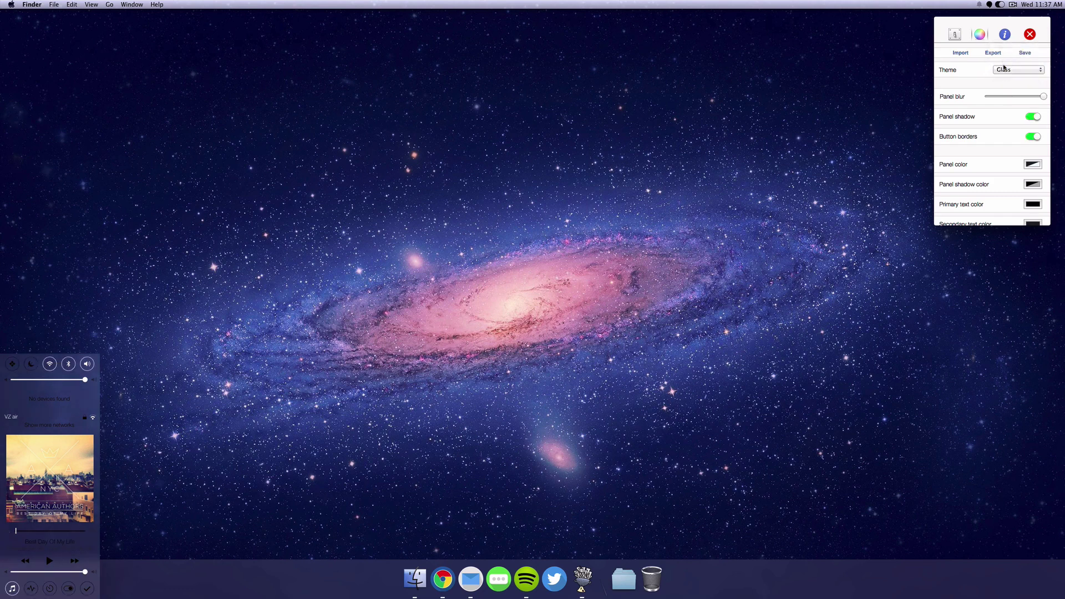
left_click(1004, 71)
left_click(1006, 77)
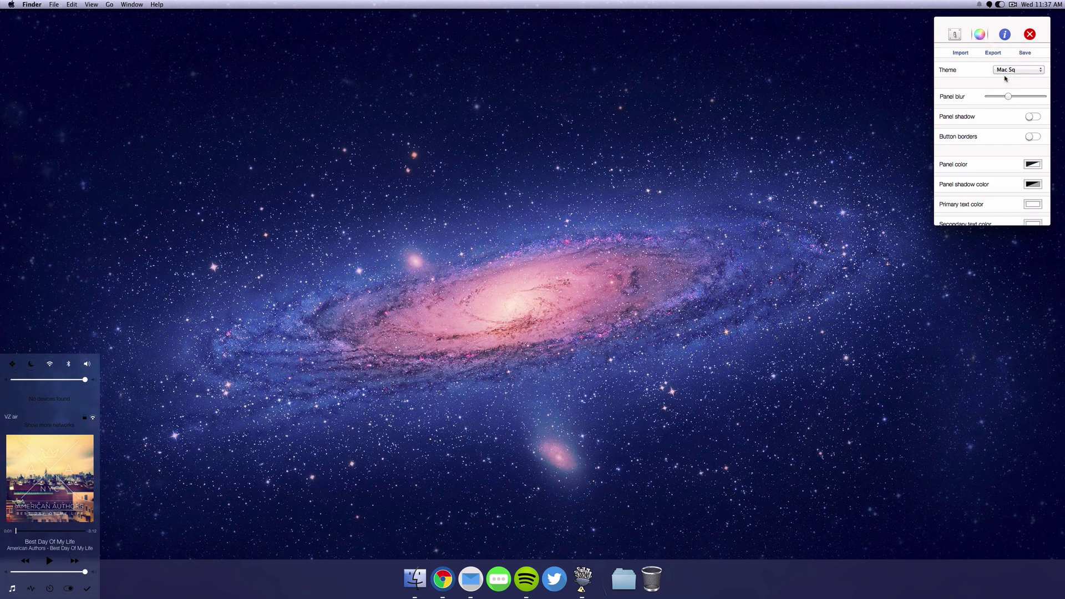
left_click(1005, 34)
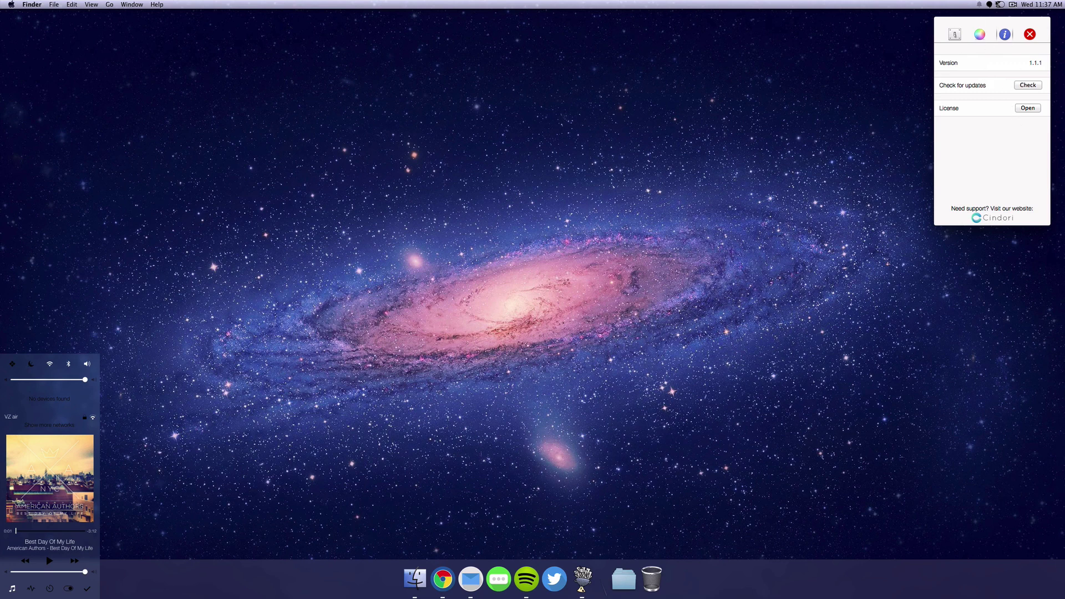
left_click(734, 299)
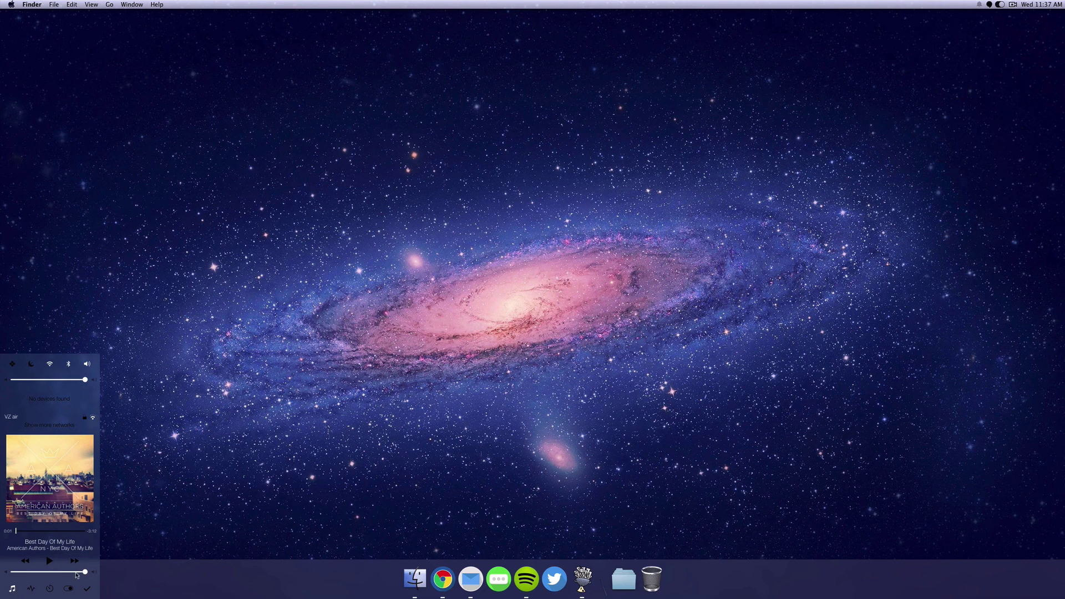
Turn the music volume fully down, start playback, and switch the panel to CPU and RAM stats
left_click_drag(85, 572, 15, 571)
left_click(49, 561)
left_click(32, 590)
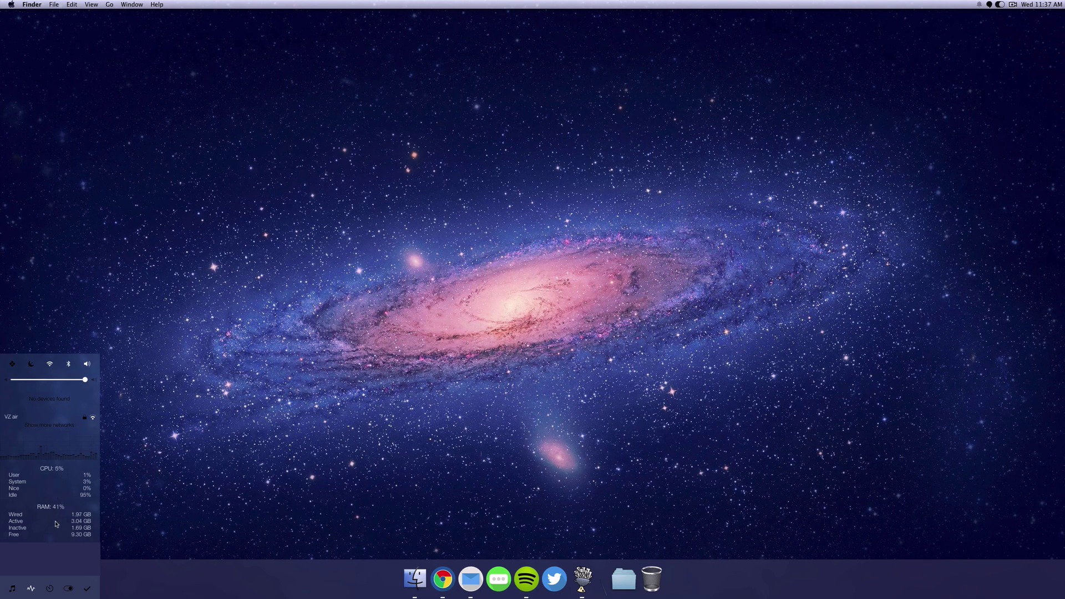
Show the world clock and browse its list of cities
left_click(50, 589)
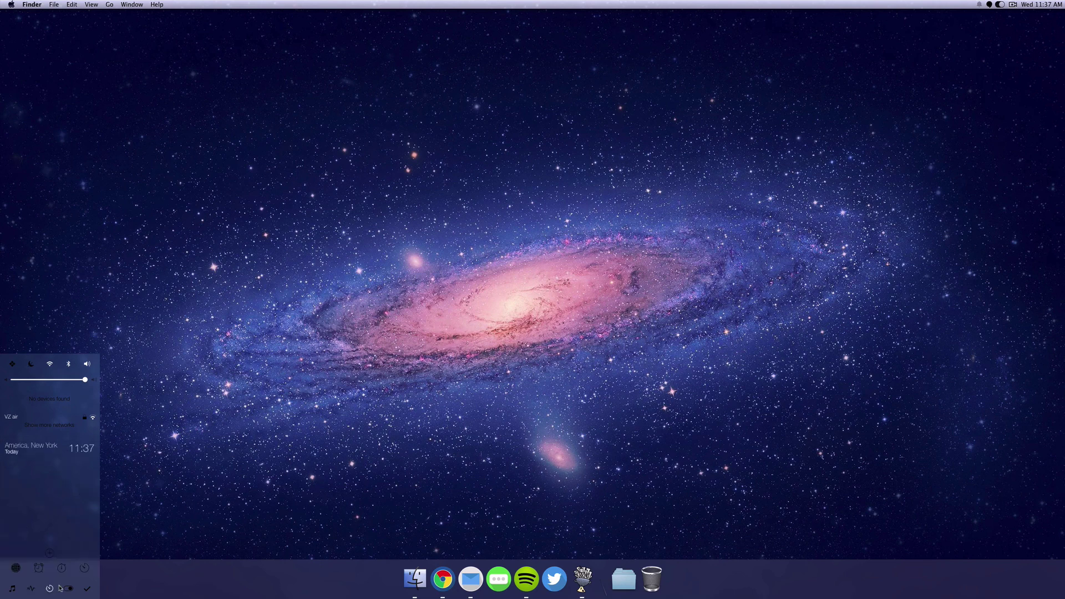
left_click(50, 553)
scroll(42, 484, "down", 5)
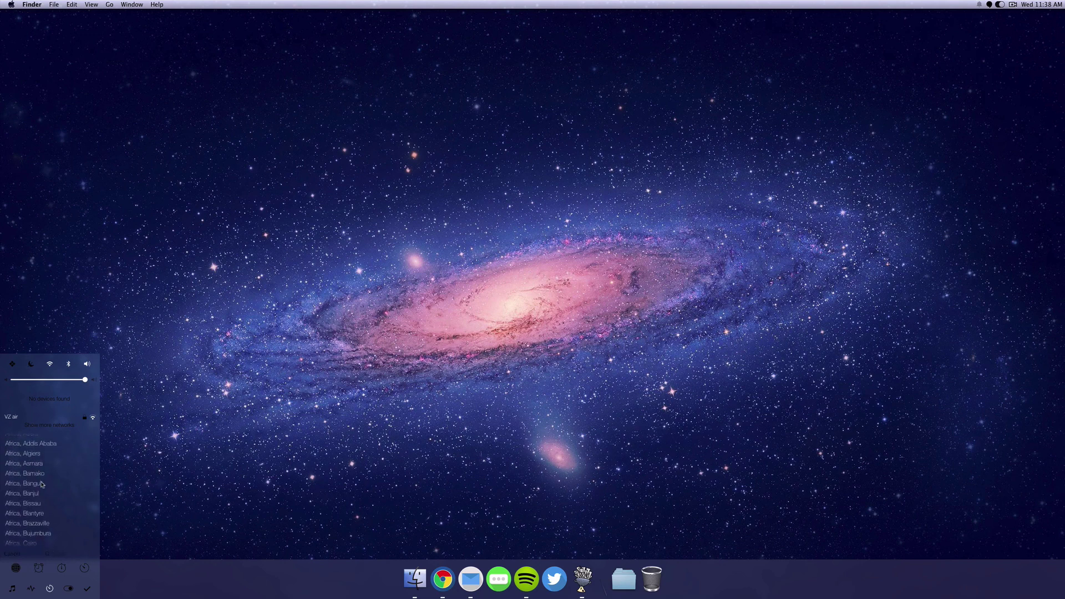
scroll(41, 484, "down", 20)
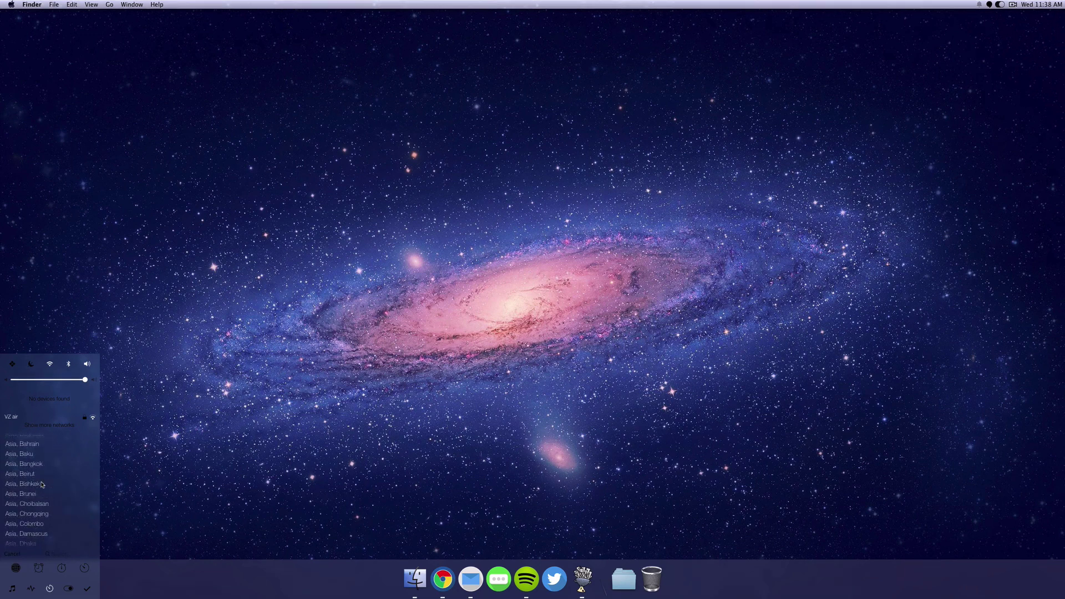
scroll(41, 485, "down", 20)
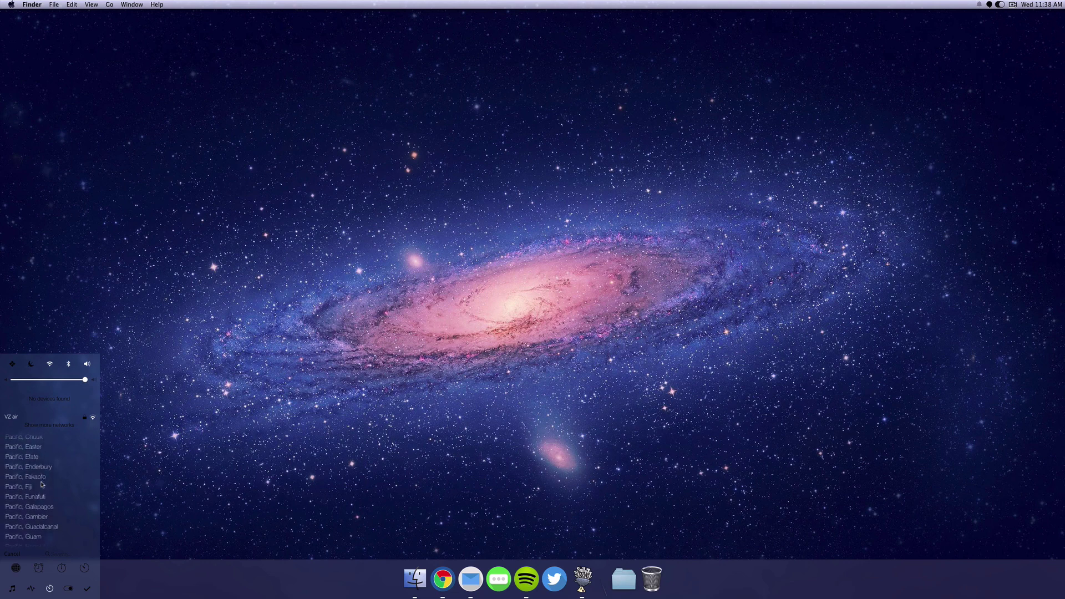
scroll(86, 519, "up", 20)
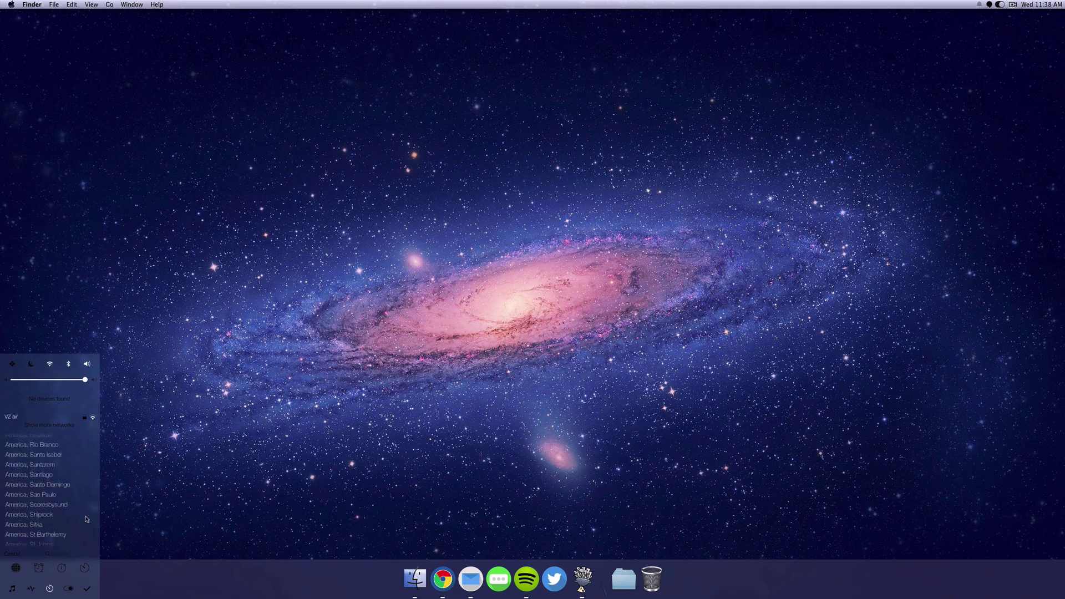
scroll(79, 530, "up", 10)
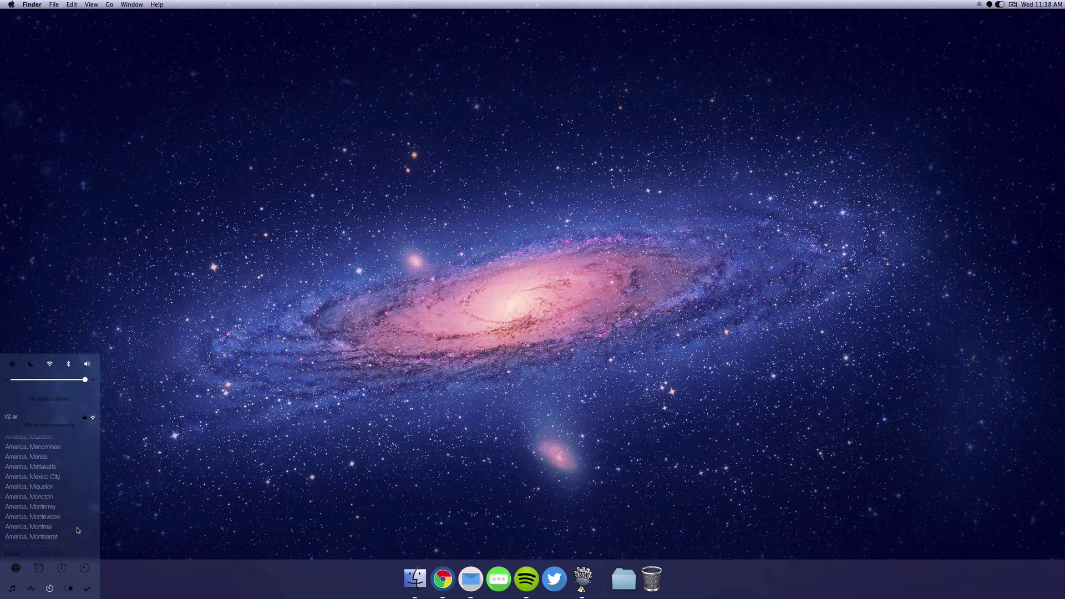
Switch through the alarm and stopwatch to the 5 h 15 min countdown timer, then the system toggles
left_click(48, 567)
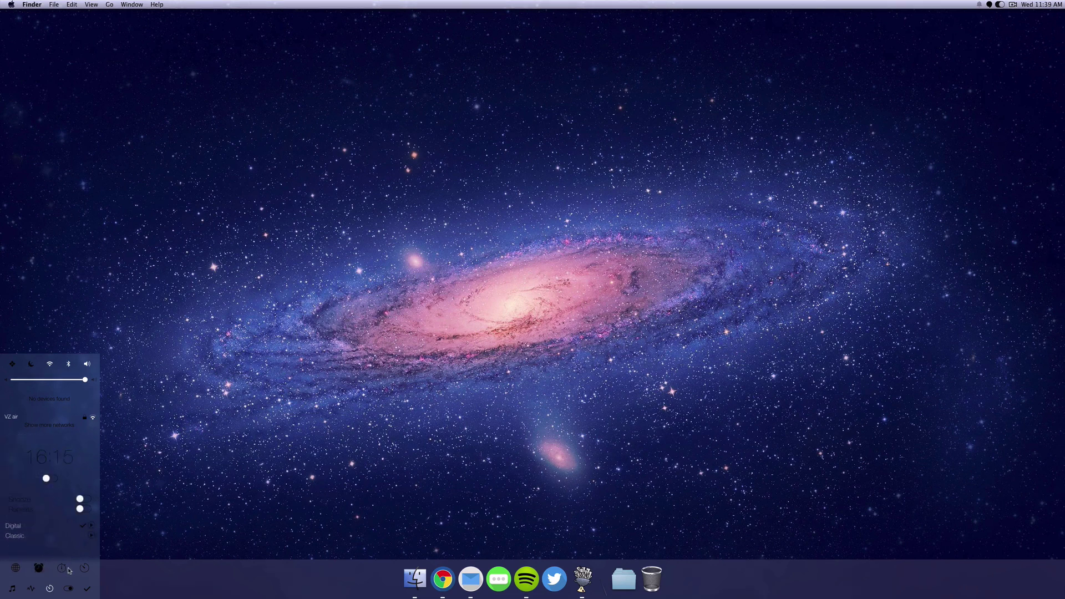
left_click(64, 572)
left_click(82, 570)
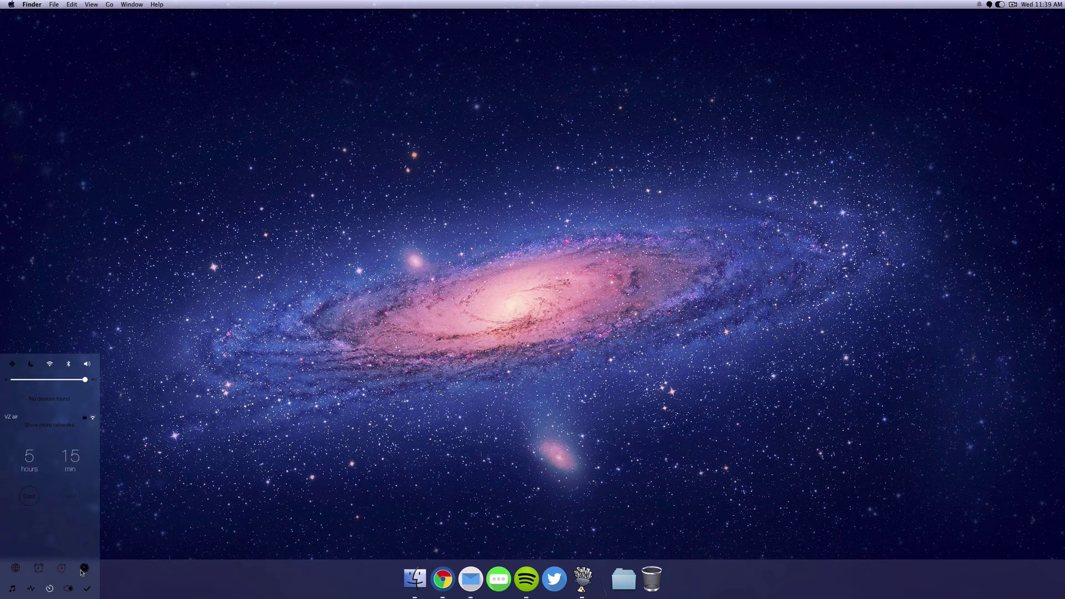
left_click(68, 588)
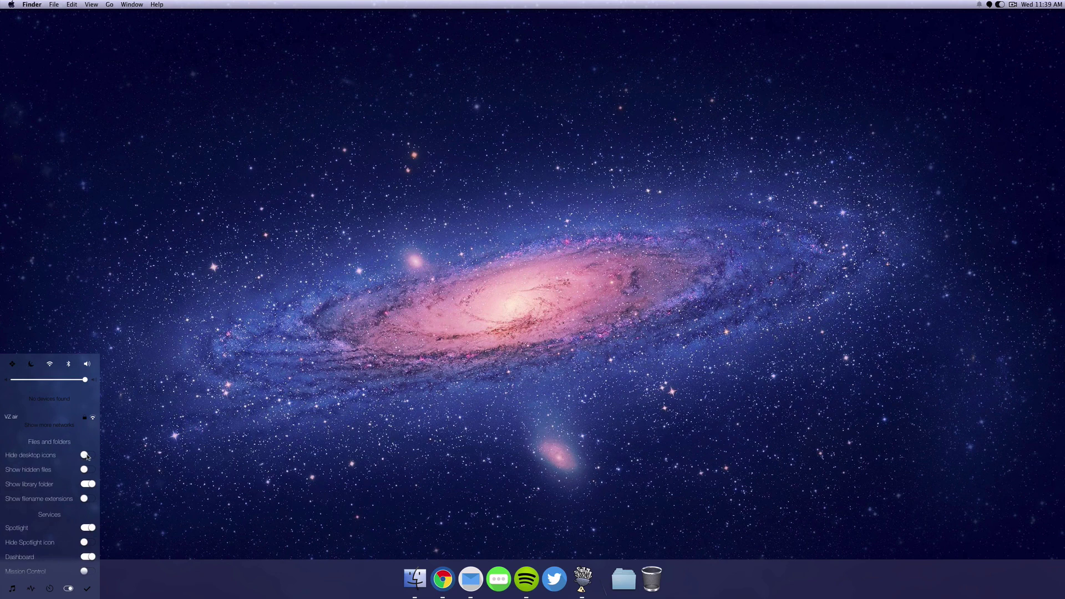
Add the note 'Remember to go buy something' to the notes list and mark it done
scroll(57, 489, "down", 2)
scroll(58, 489, "down", 4)
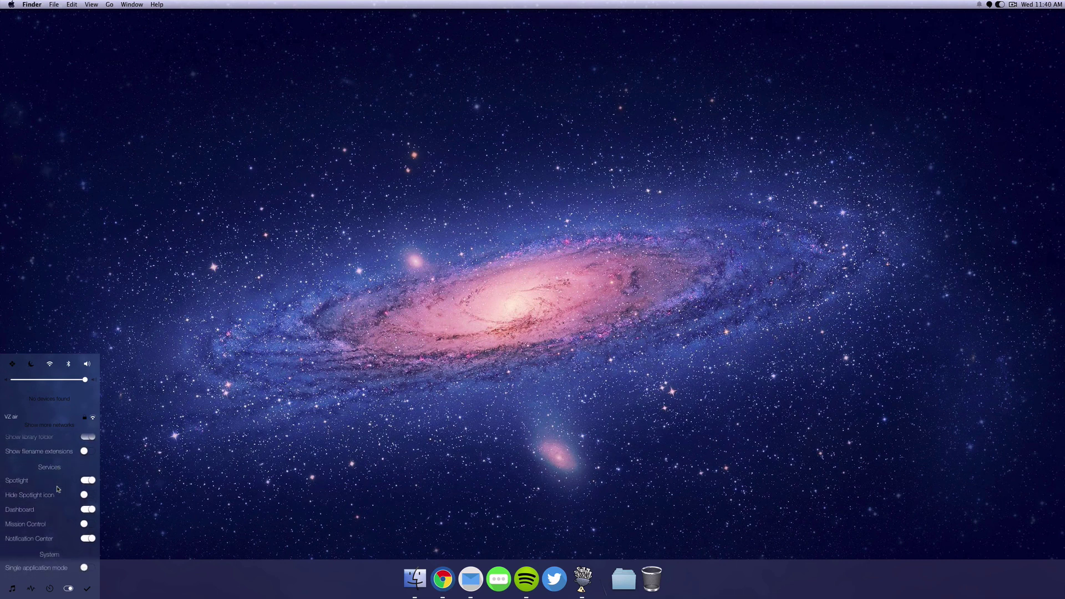
scroll(57, 489, "down", 4)
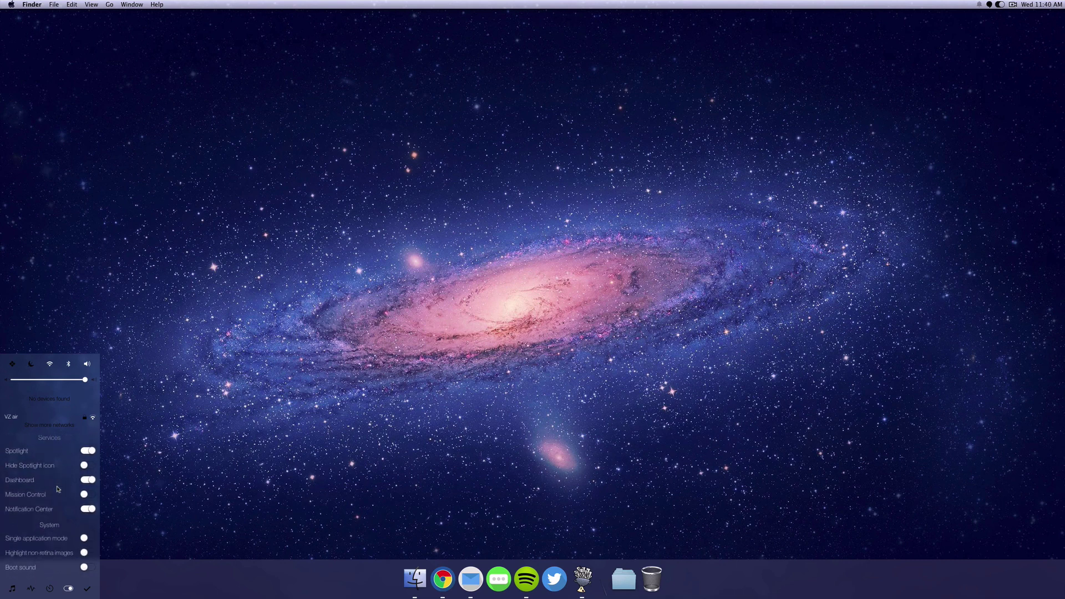
left_click(87, 589)
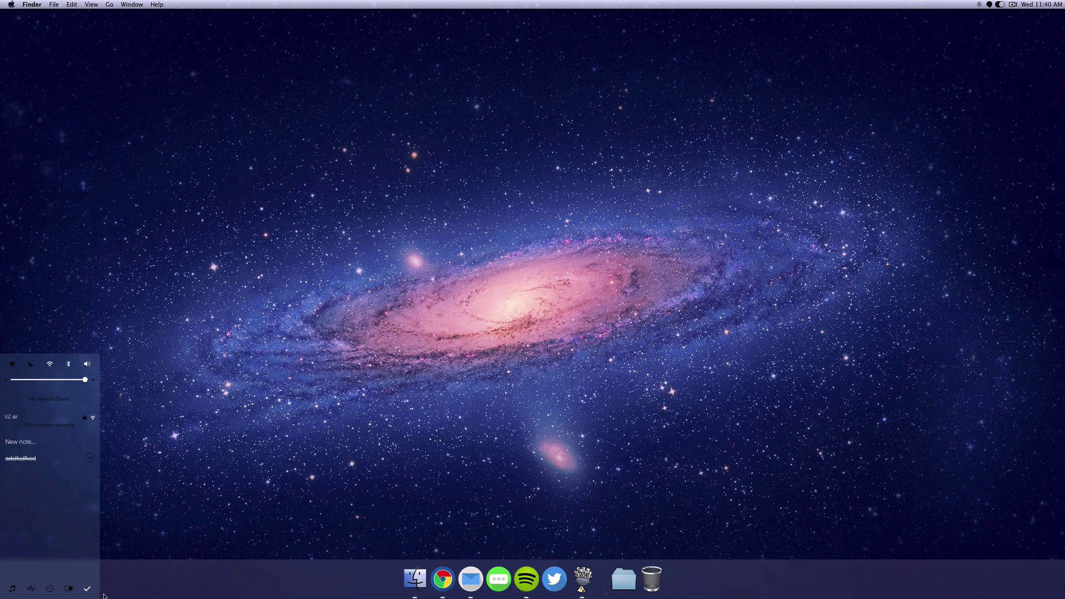
left_click(43, 441)
type("Remember to go buy something")
key("Return")
left_click(91, 462)
Show the disk eject row, hide the sleep timer, and bring up the volume slider to adjust it
left_click(12, 365)
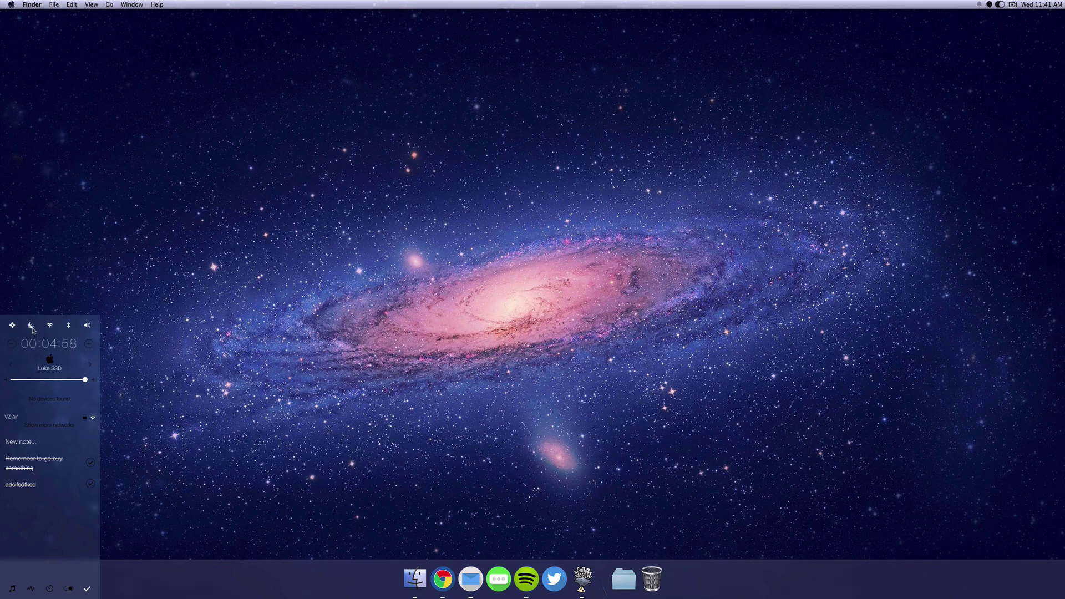
left_click(33, 330)
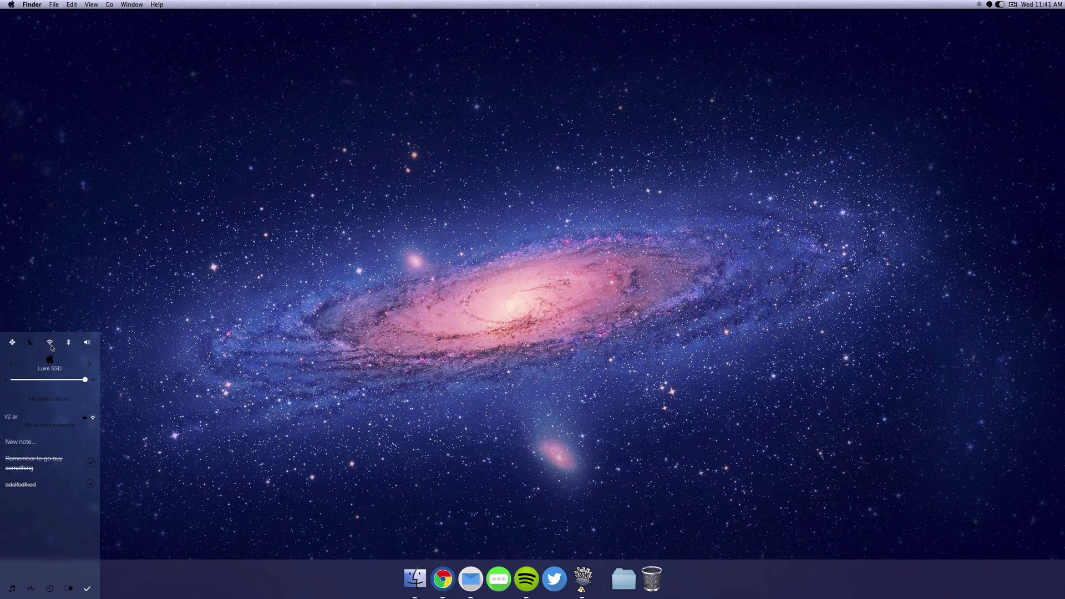
left_click(87, 344)
left_click(85, 349)
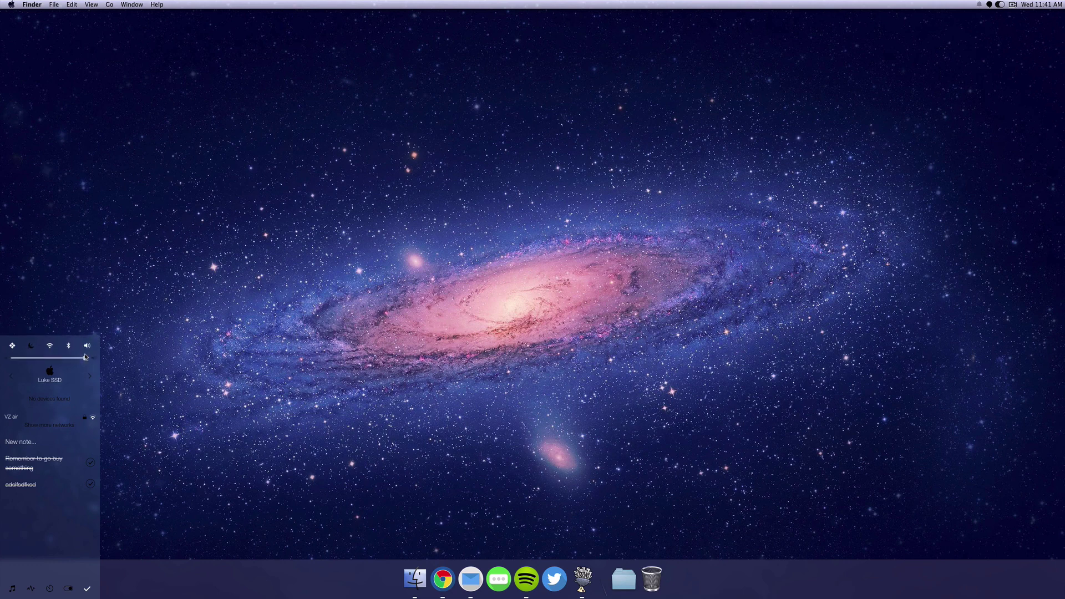
mouse_move(83, 360)
left_mouse_down()
mouse_move(38, 362)
mouse_move(92, 359)
left_mouse_up()
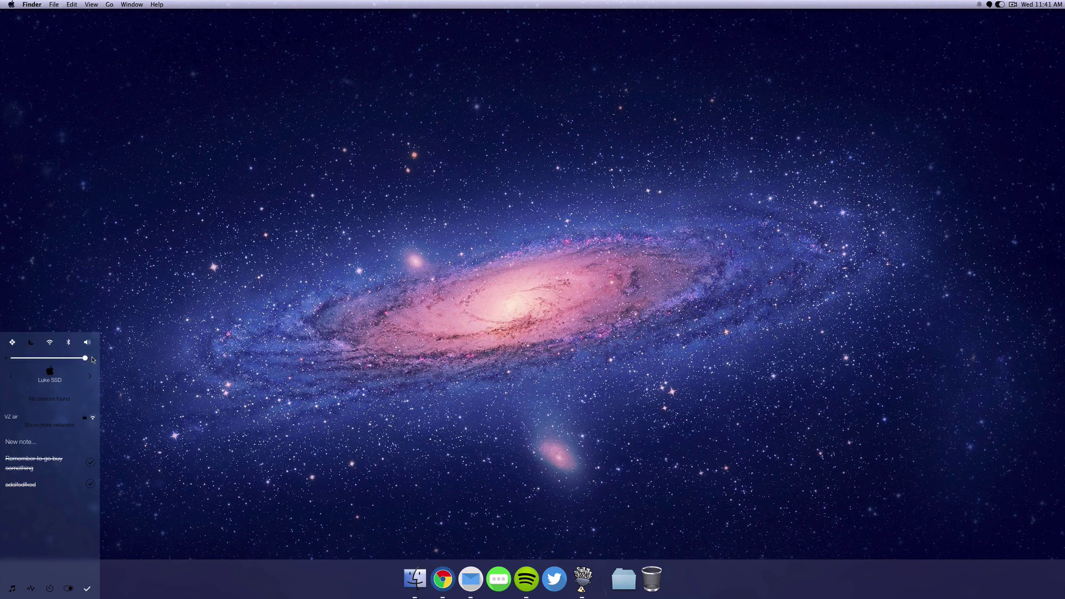